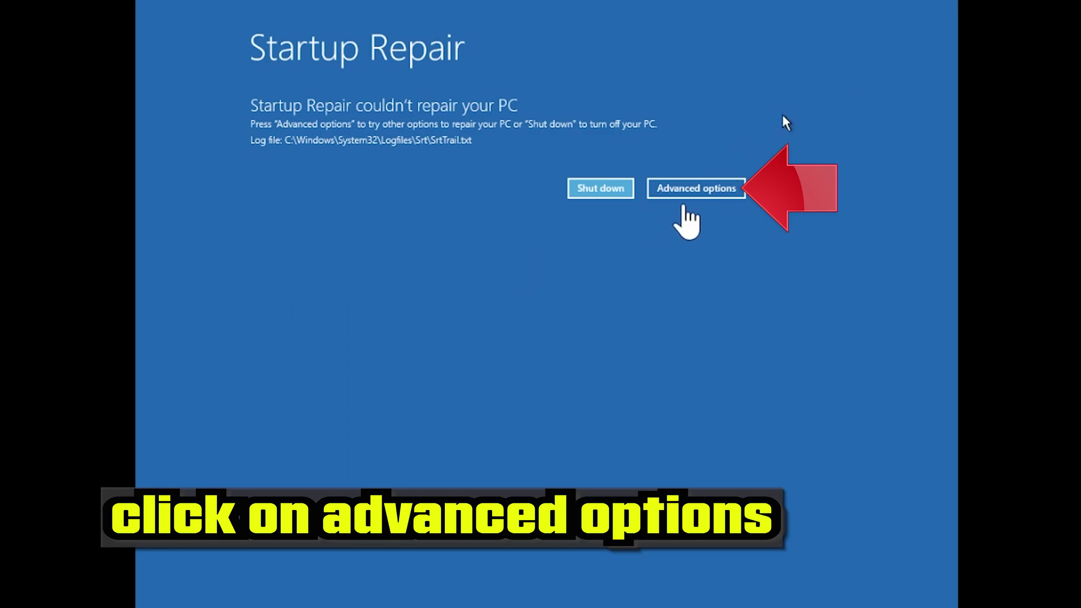
Step: Go through Advanced options and Troubleshoot > Advanced options to launch Startup Repair
left_click(670, 190)
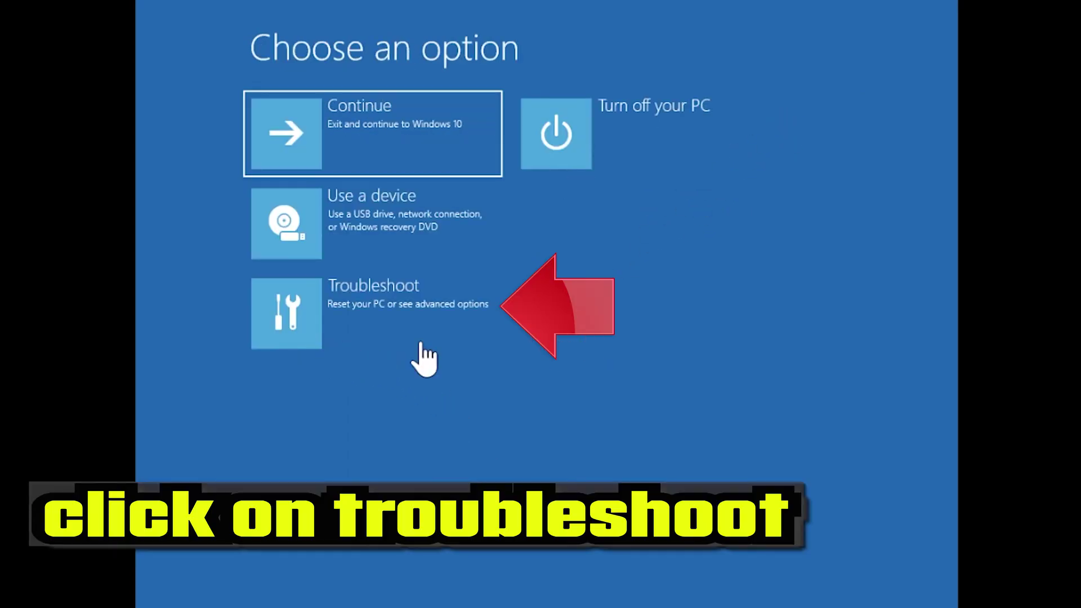
left_click(361, 333)
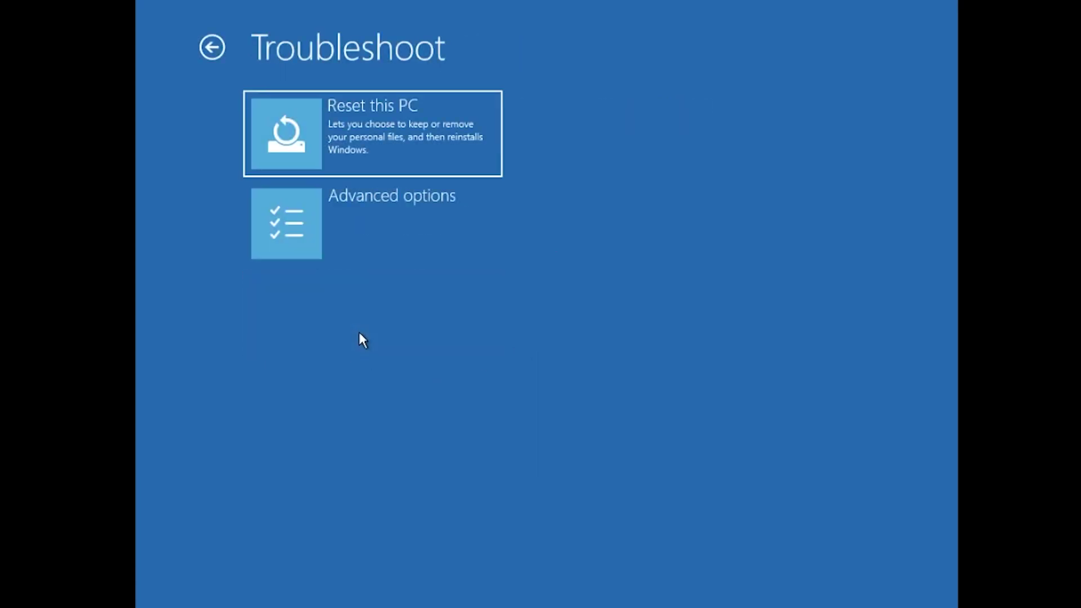
left_click(475, 232)
left_click(465, 224)
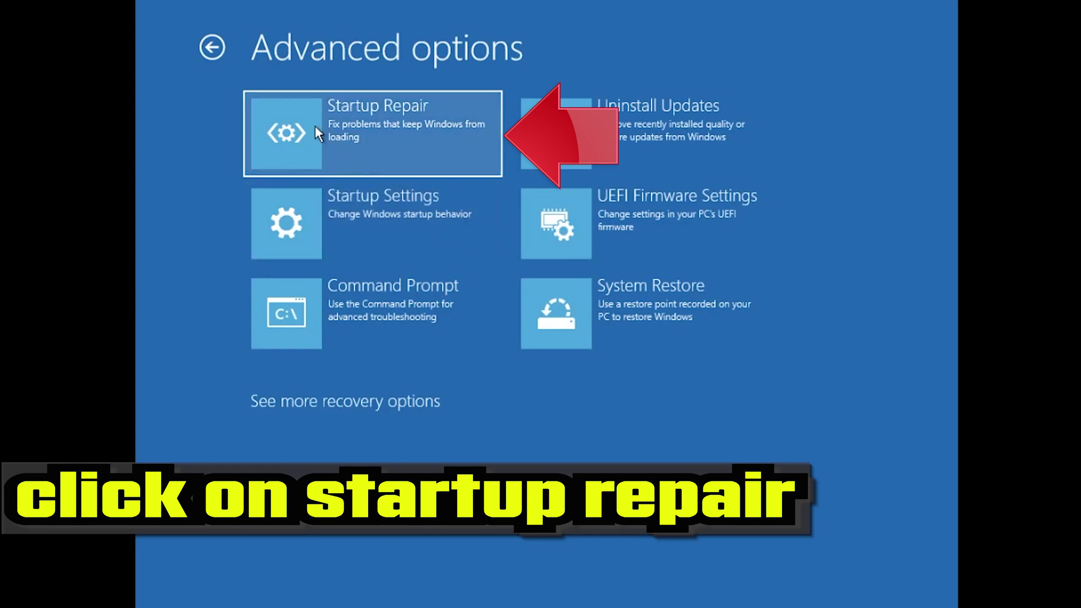
left_click(395, 129)
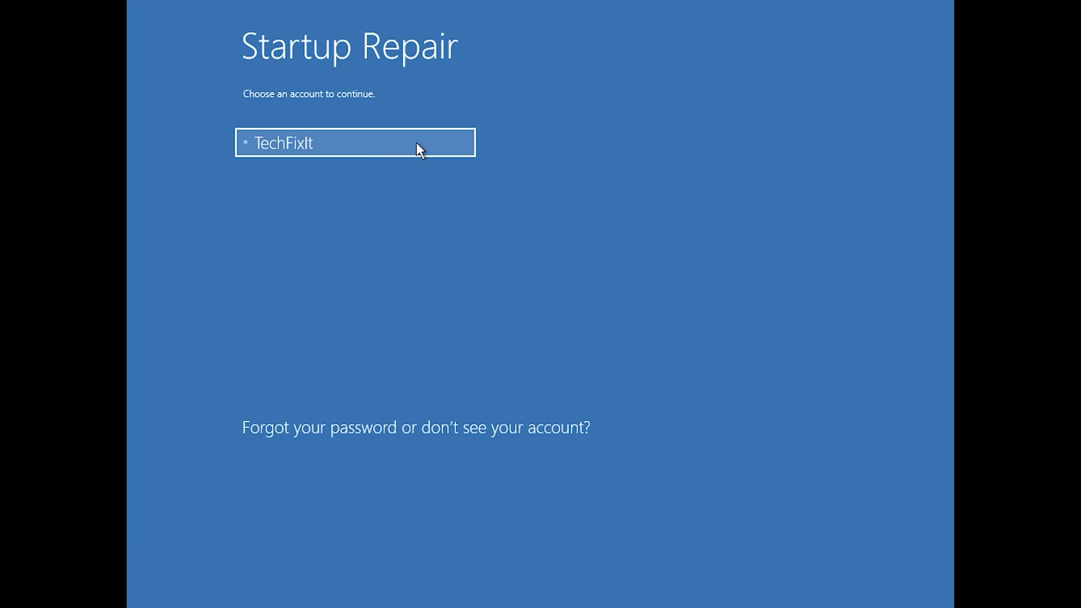
Step: Sign in to Startup Repair with the listed account and a blank password
left_click(405, 146)
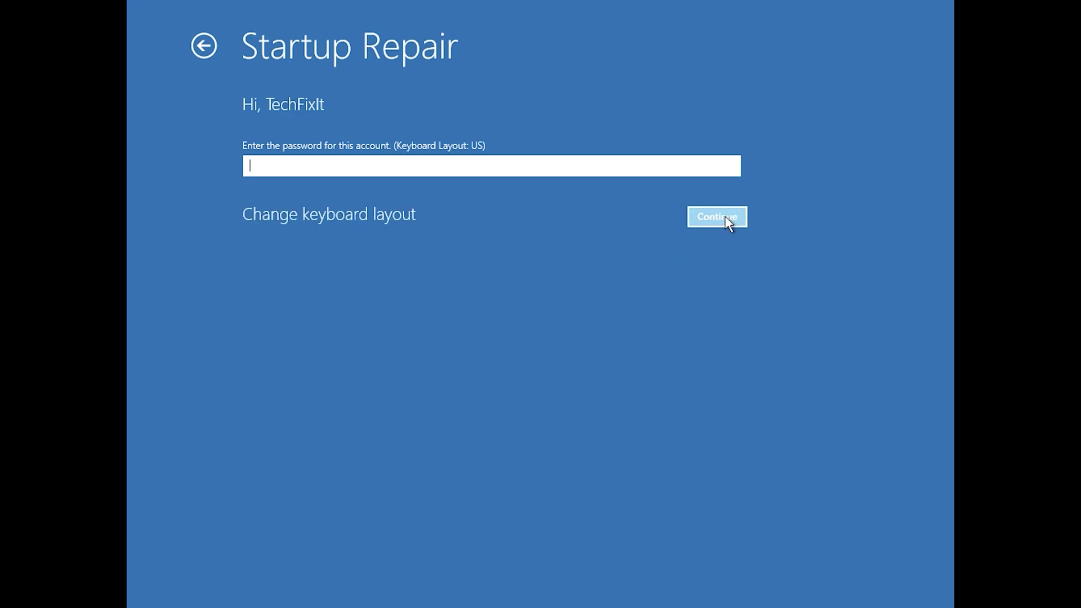
left_click(727, 219)
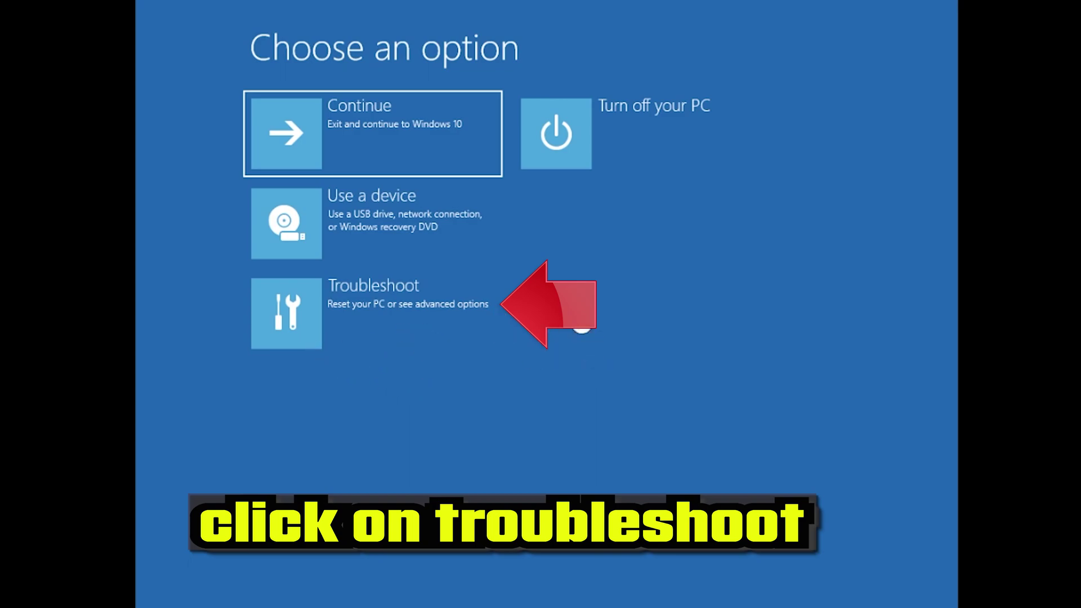
Step: From Choose an option, launch Command Prompt via Troubleshoot > Advanced options
left_click(358, 333)
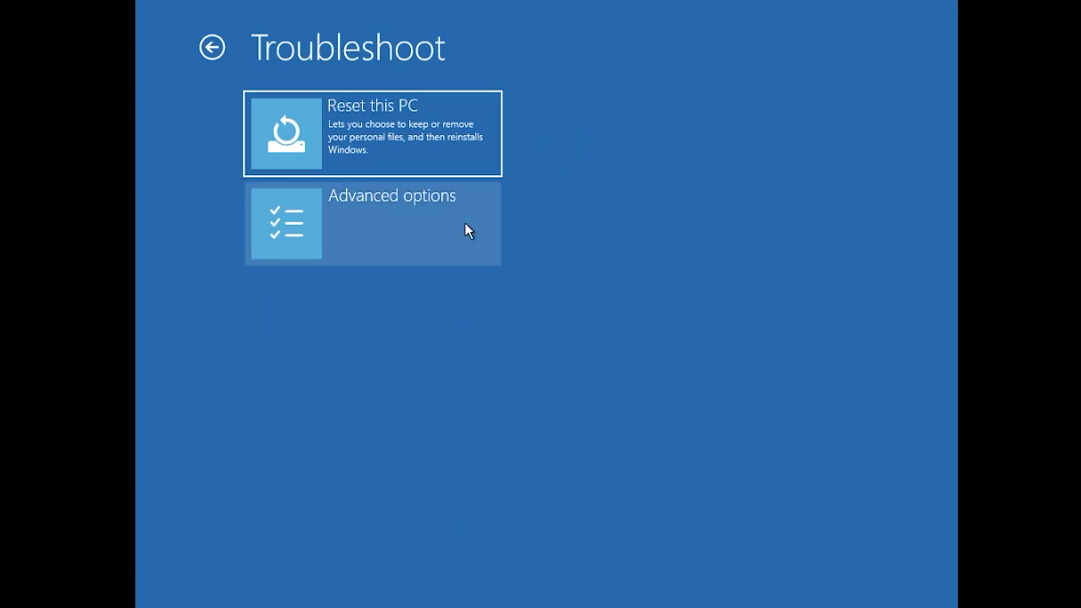
left_click(466, 224)
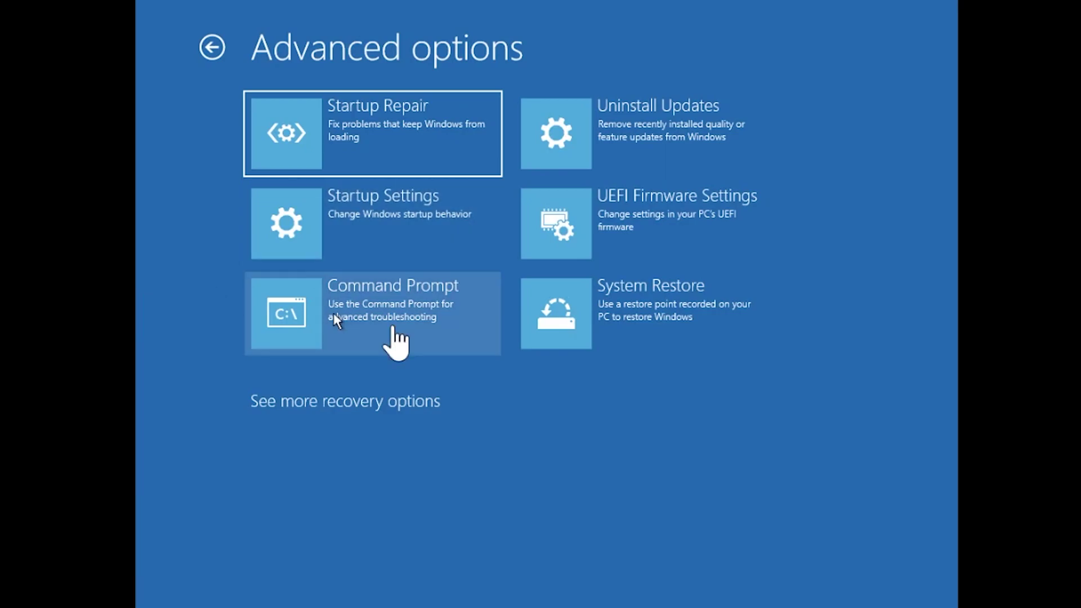
left_click(394, 327)
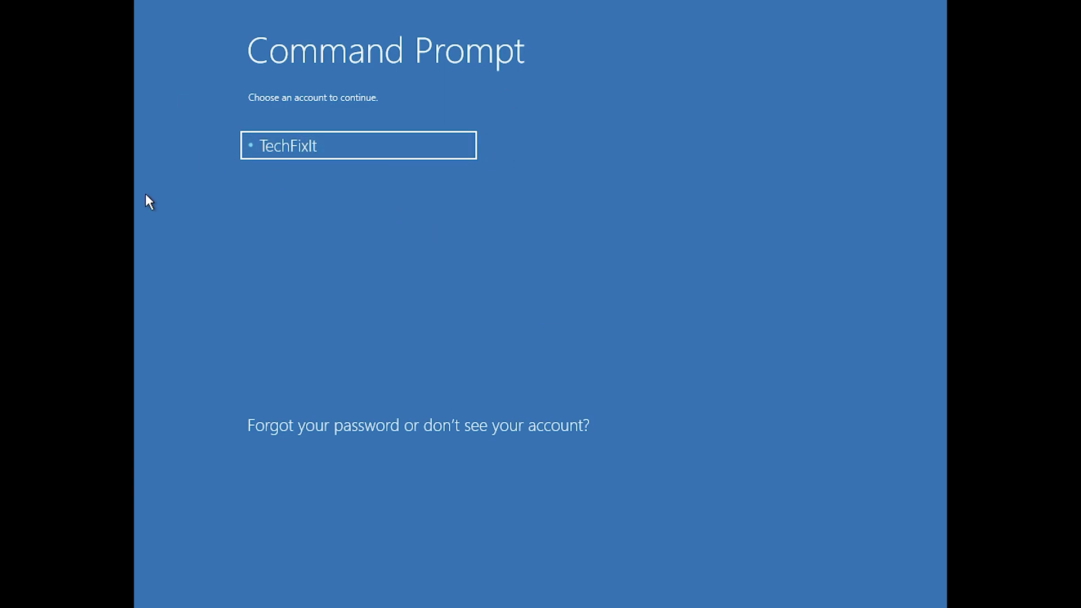
Step: Select the user account for Command Prompt to bring up its password prompt
left_click(353, 151)
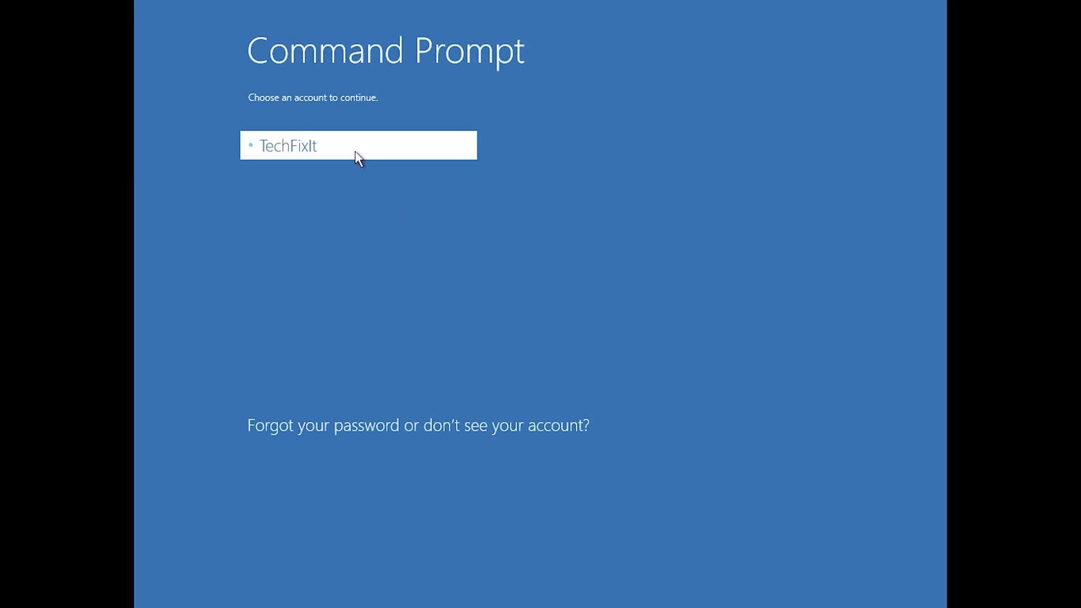
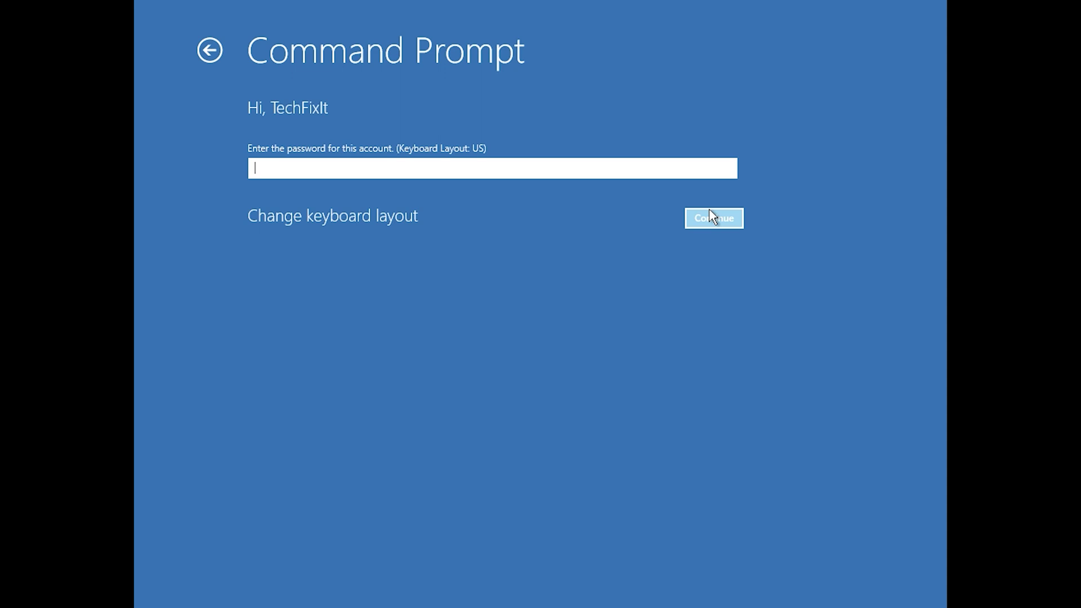
Step: Sign in to the recovery console and run bootrec /fixmbr to repair the master boot record
left_click(713, 218)
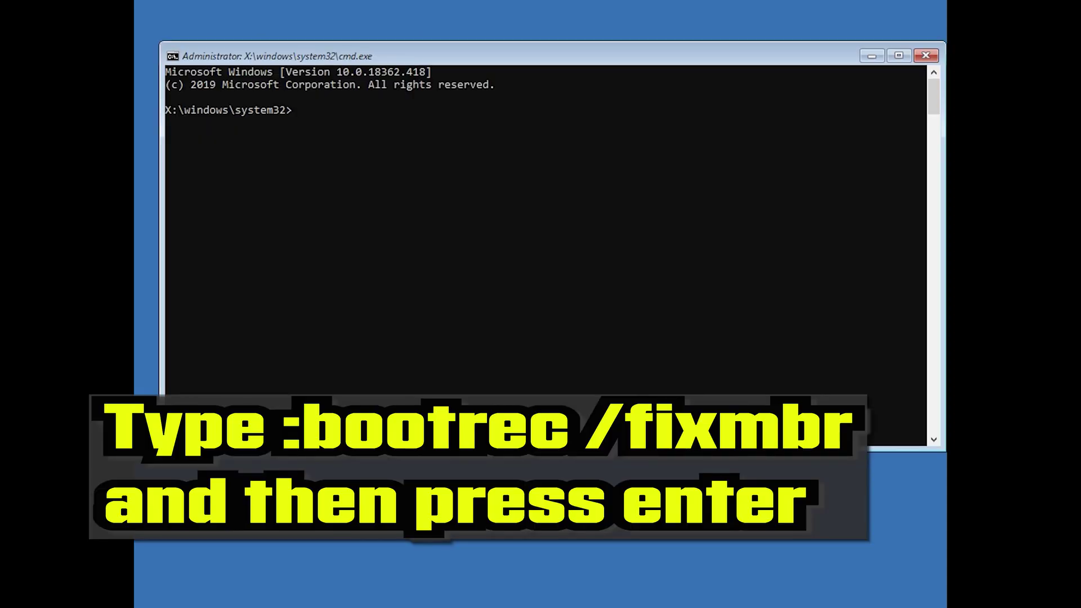
type("bootrec /fixmbr")
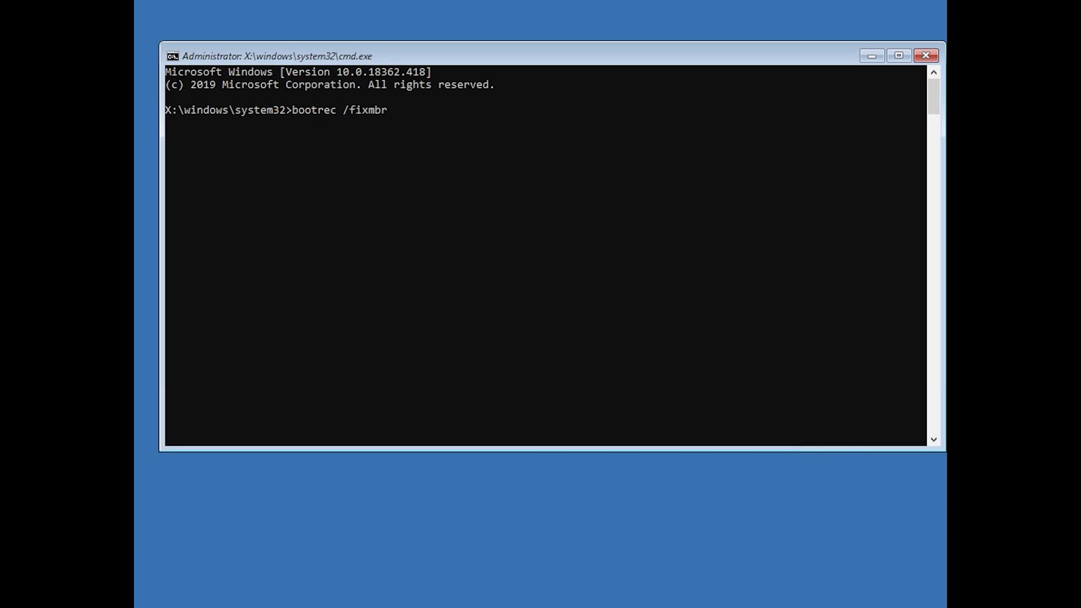
key("Return")
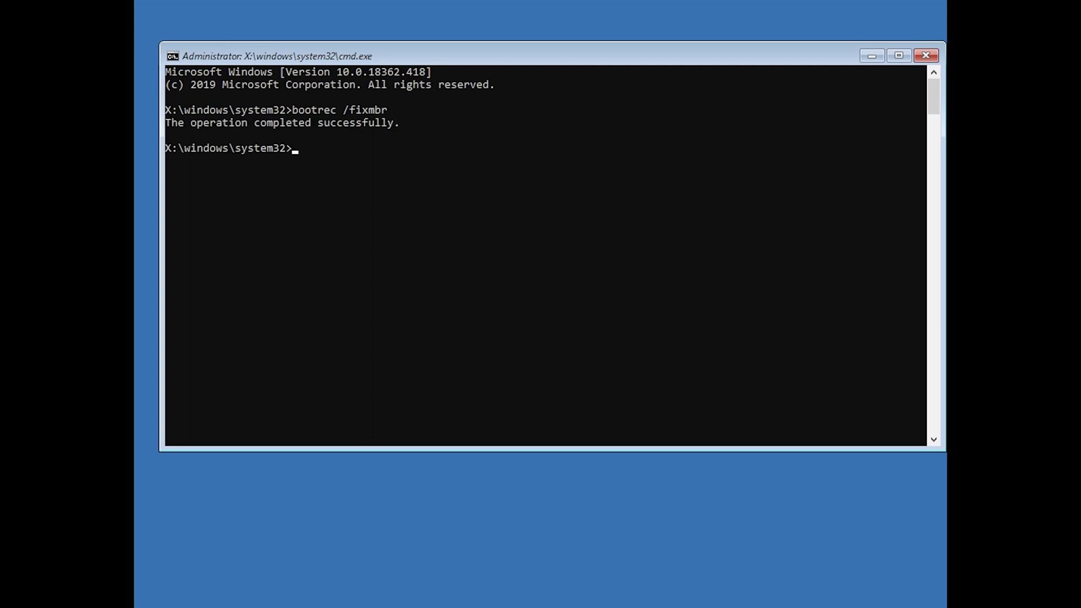
type("bootrec")
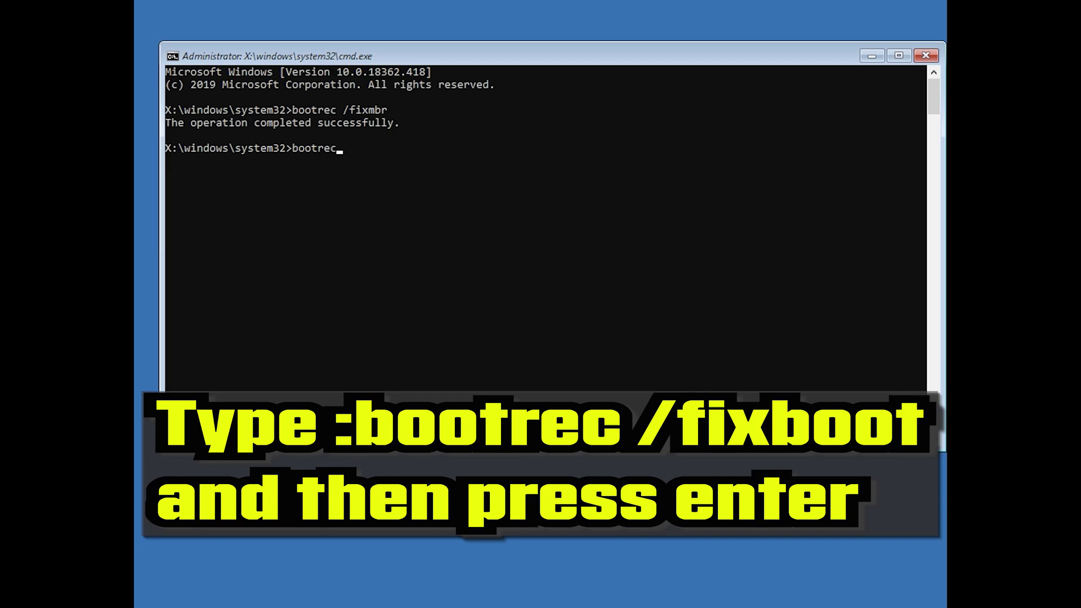
type(" /fixboot")
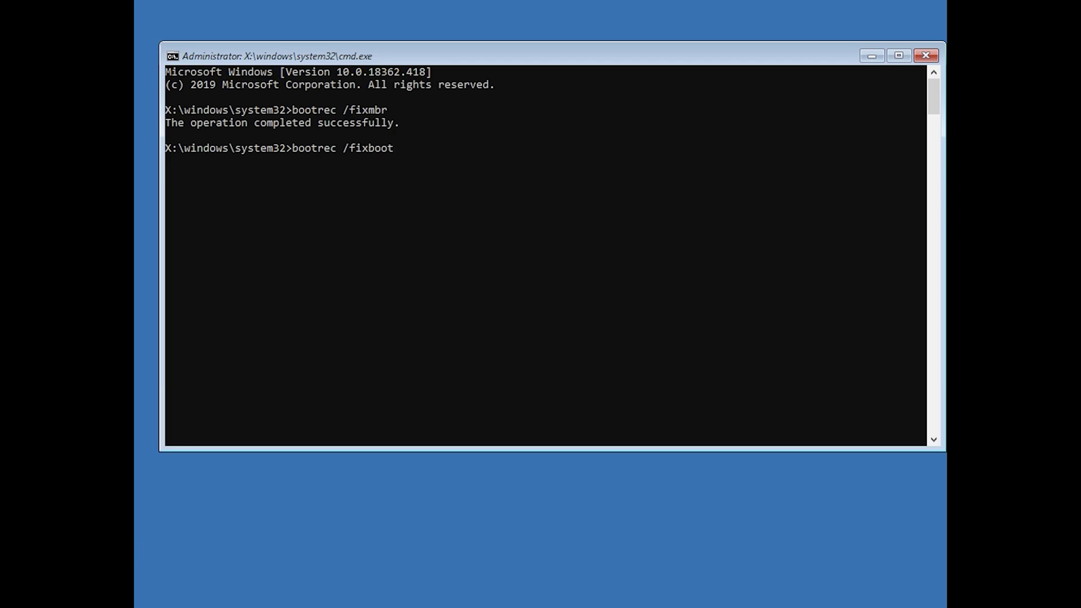
Step: Run bootrec /fixboot (access denied), then bootsect /nt60 sys to update NTFS bootcode on all volumes
key("Return")
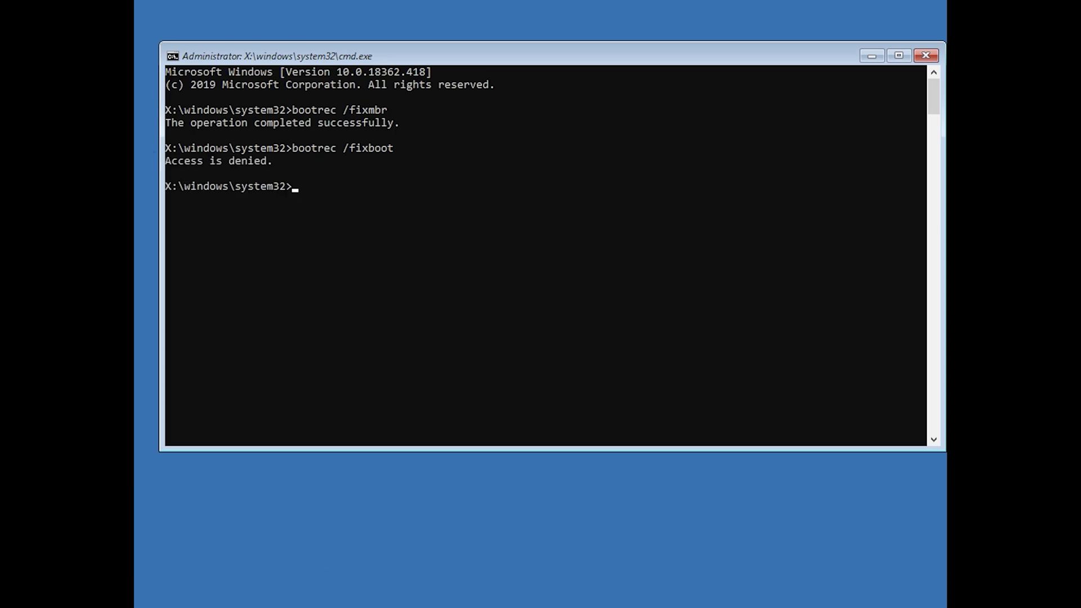
type("bootsec")
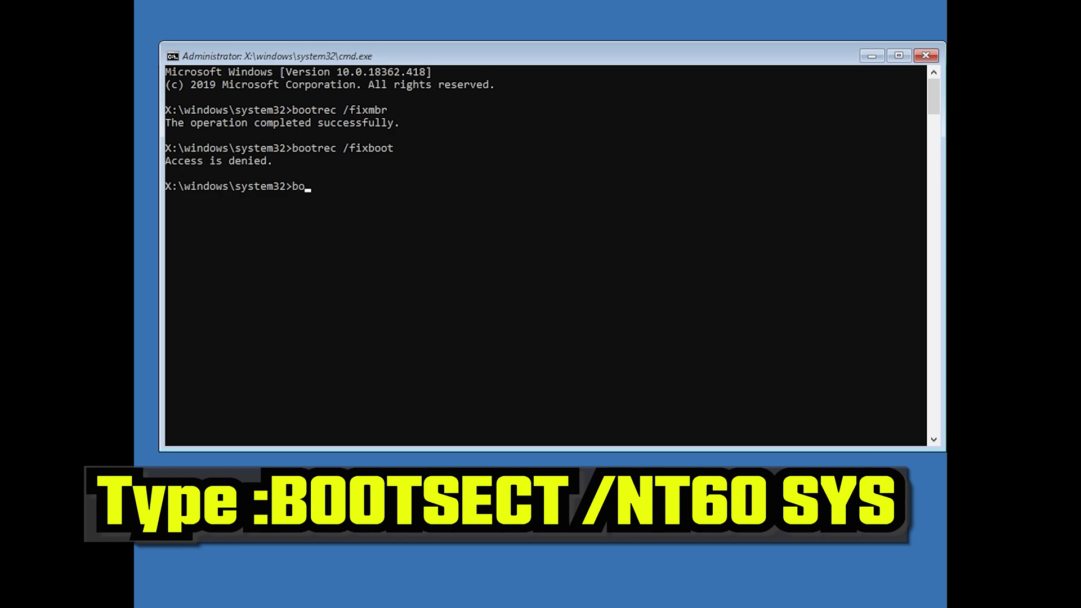
type("t /nt60 sys")
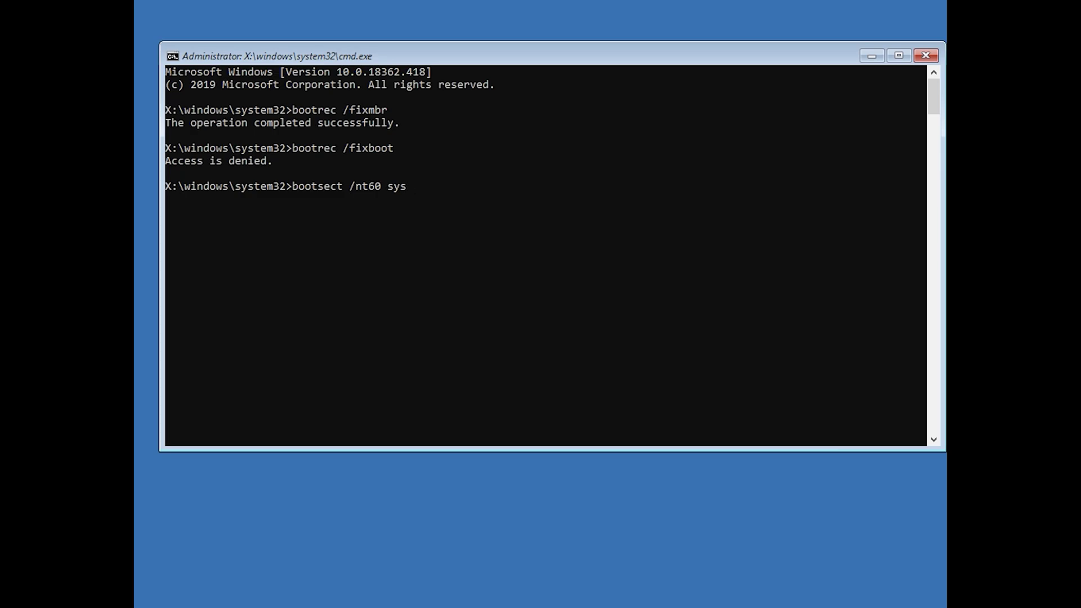
key("Return")
type("boot")
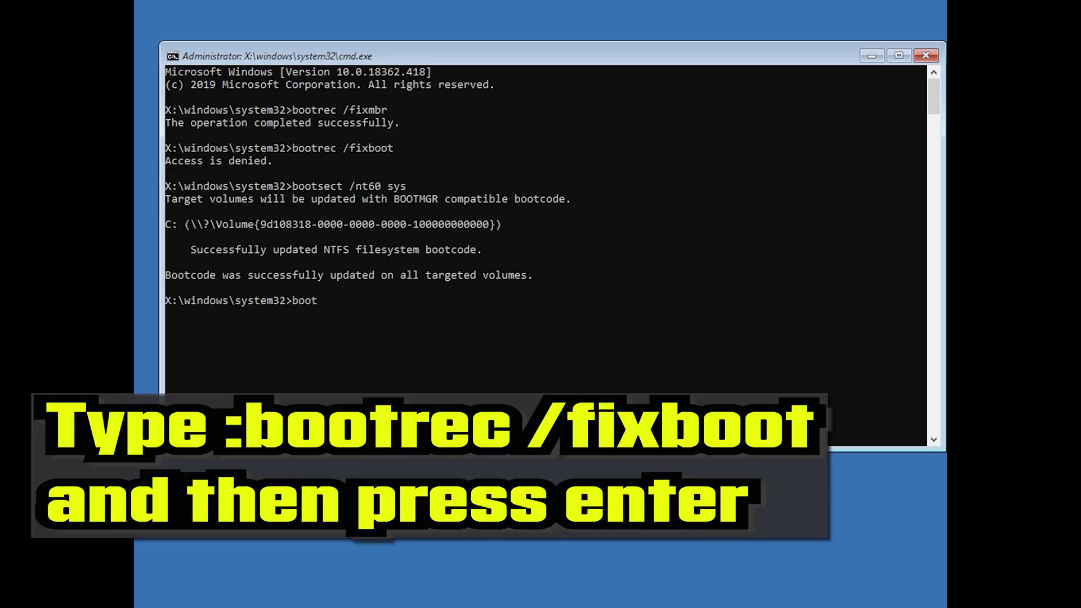
type("rec /fixboot")
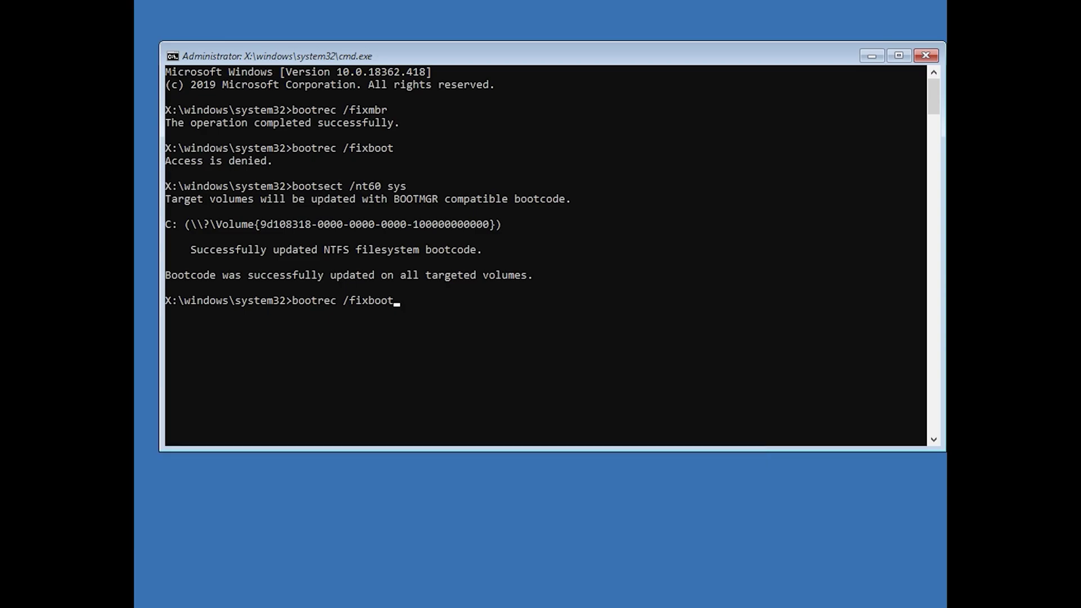
Step: Rerun bootrec /fixboot successfully and export the BCD backup to c:\bcdbackup
key("Return")
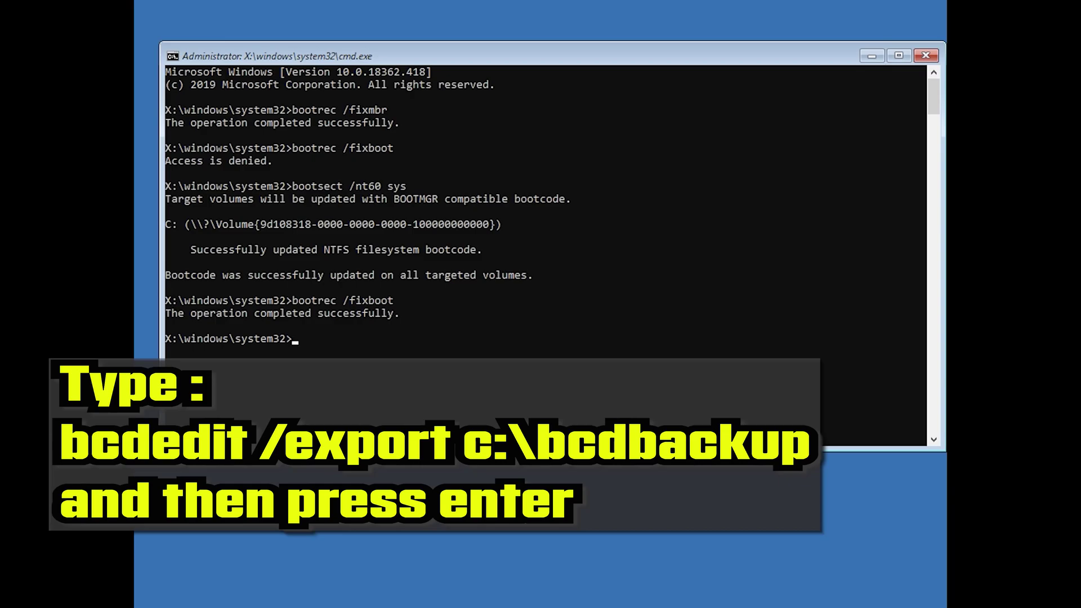
type("bcdedit /export c:\\")
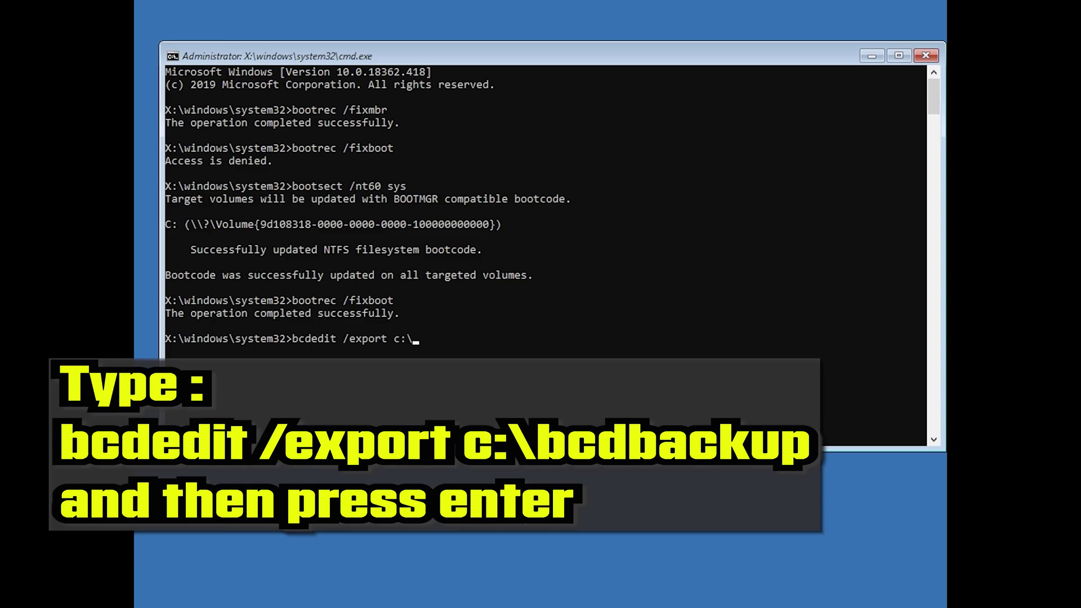
type("bcdbackup")
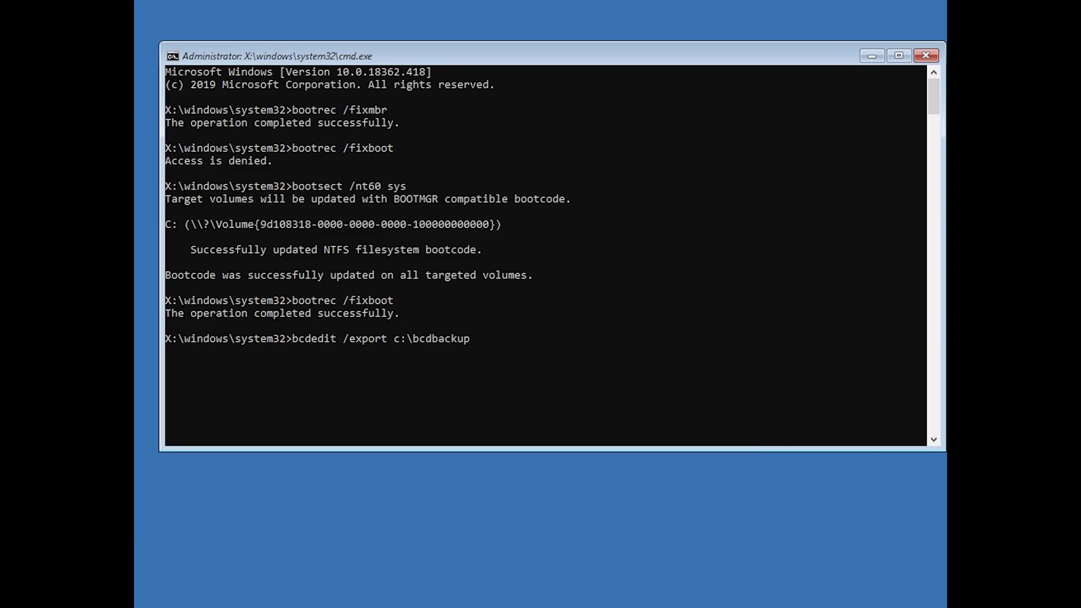
key("Return")
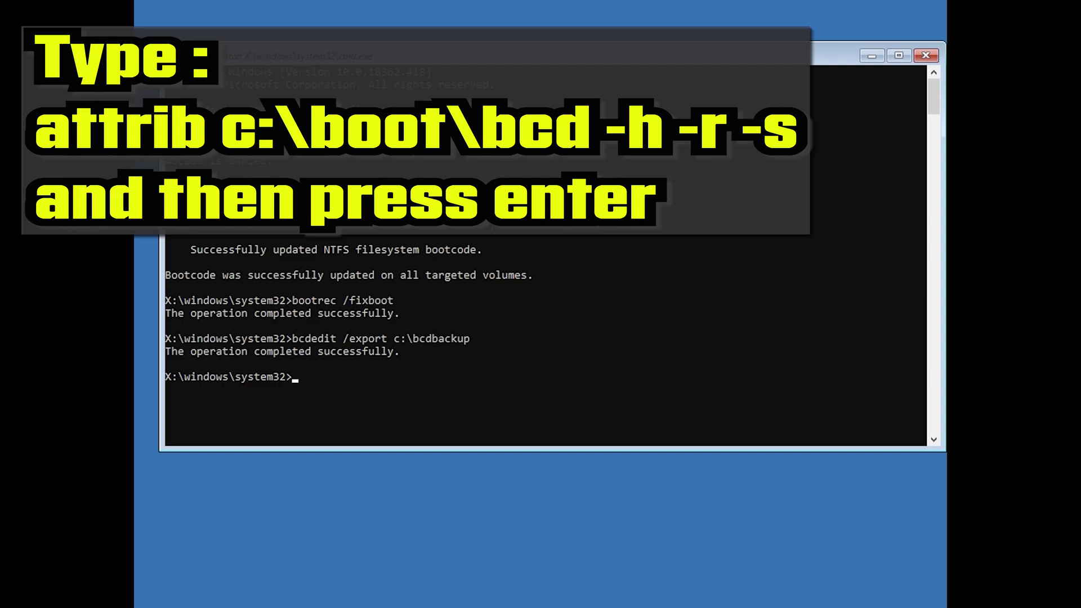
Step: Clear hidden, read-only and system attributes on c:\boot\bcd and enter its rename to bcd.old
type("attrib c:\\boot\\bcd")
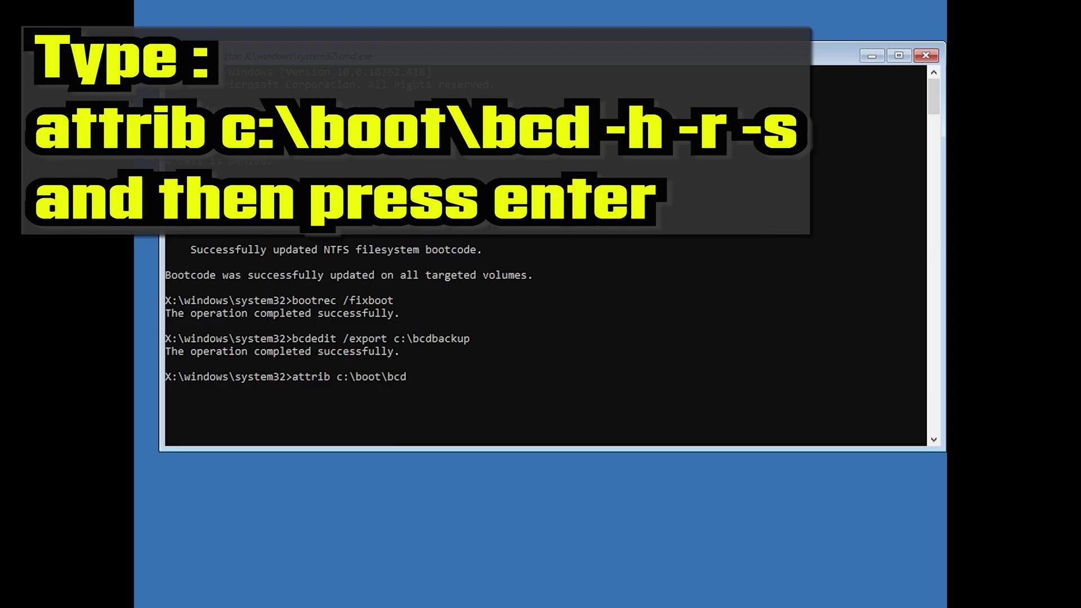
type(" -h -r -s")
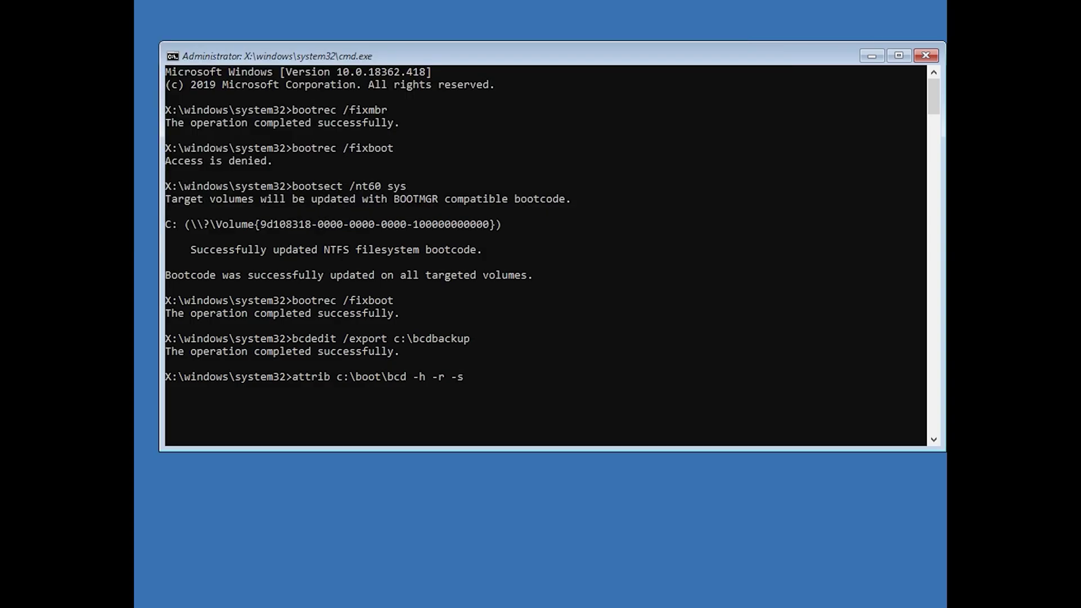
key("Return")
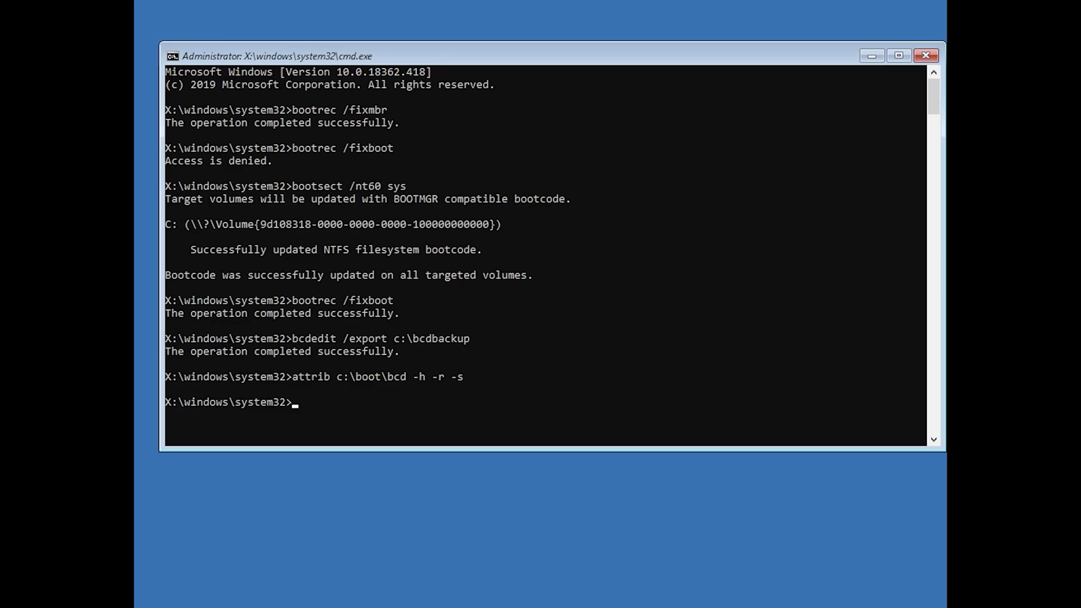
type("ren")
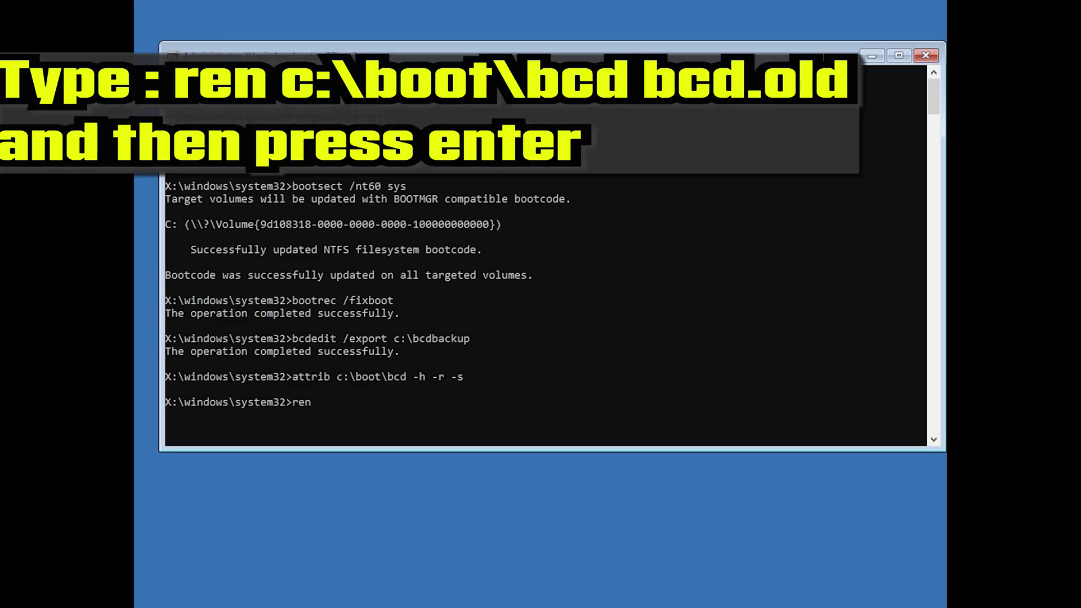
type(" c:")
type("\\boot\\bcd bcd.old")
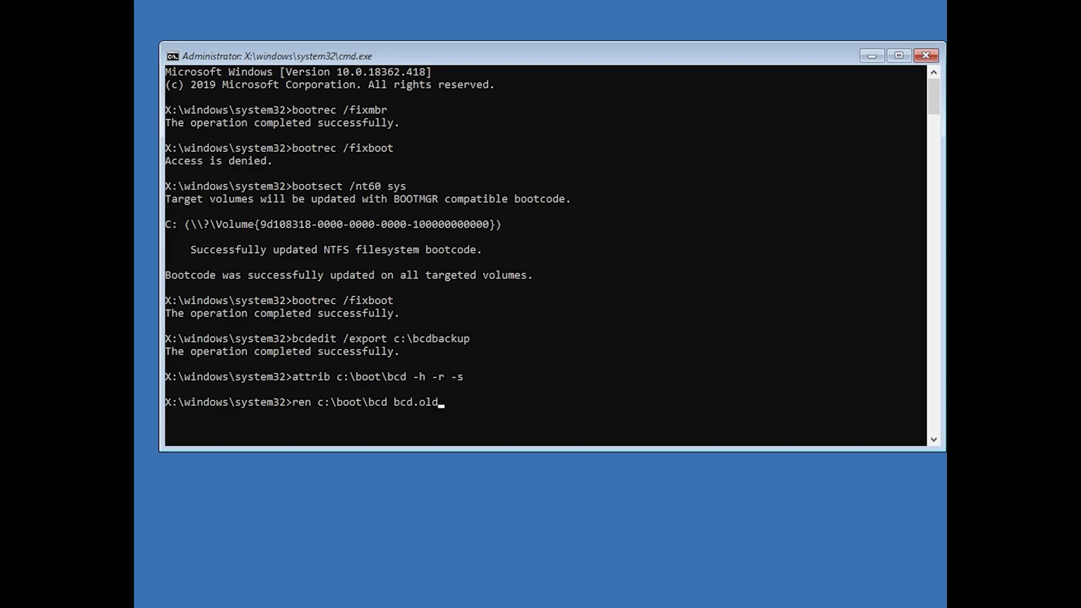
Step: Rename the BCD to bcd.old, run bootrec /rebuildbcd adding D:\Windows, and exit the console
key("Return")
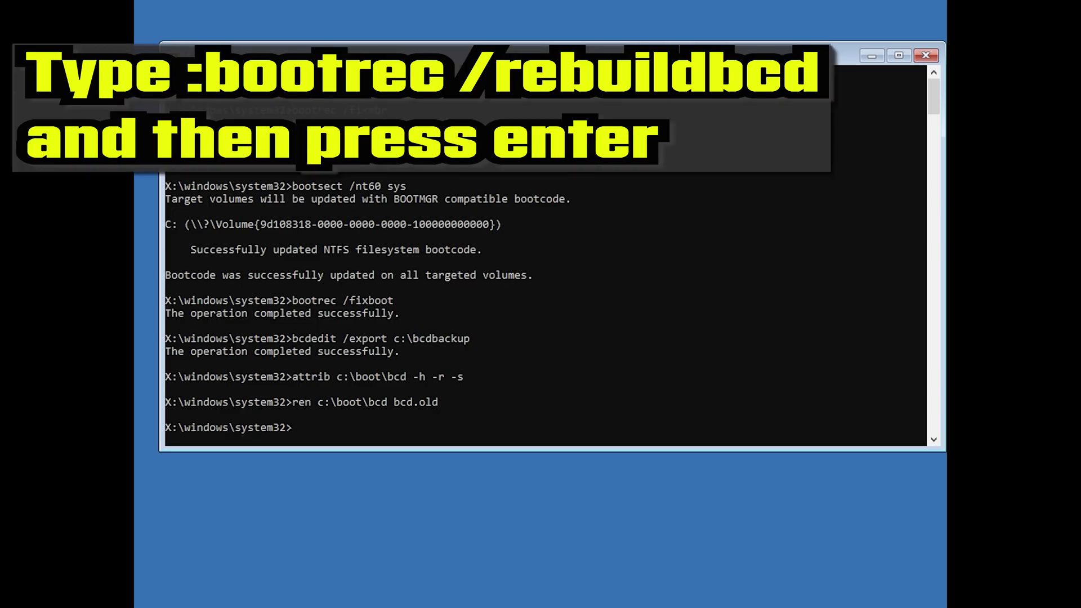
type("bootrec /rebuildbcd")
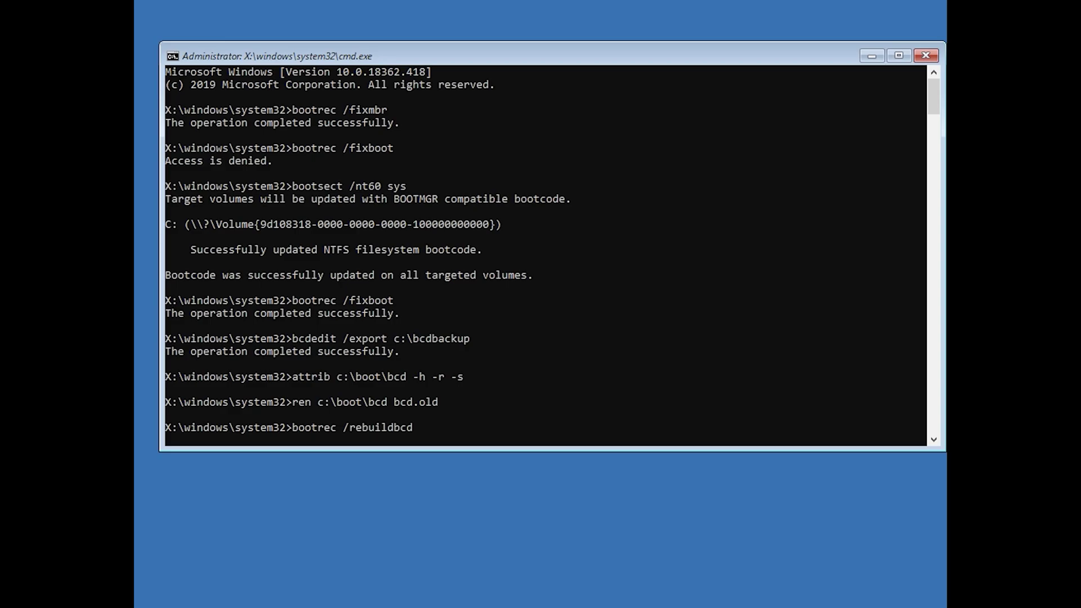
key("Return")
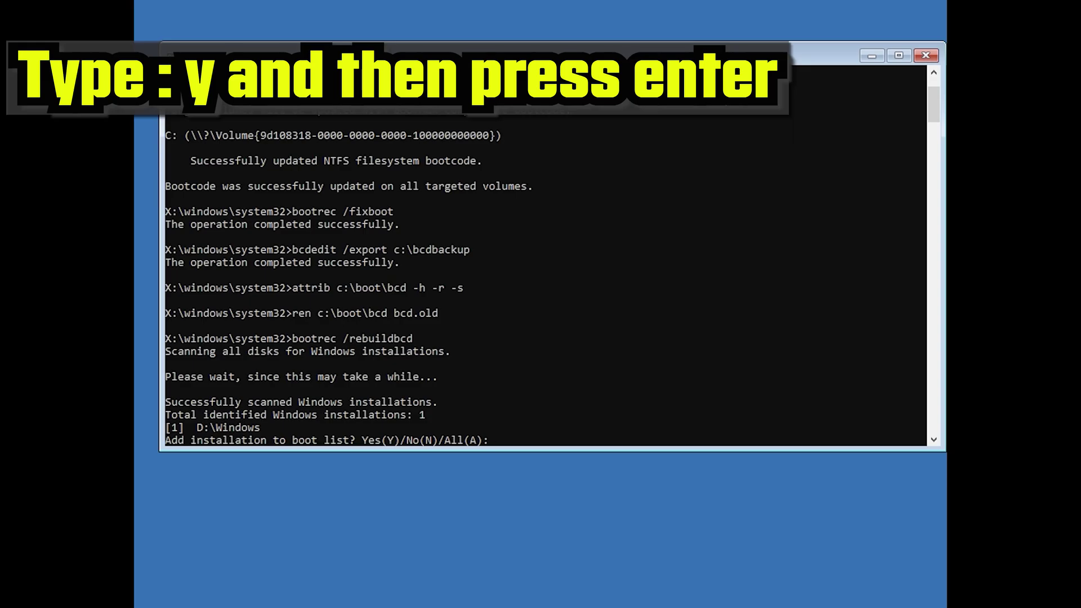
type("y")
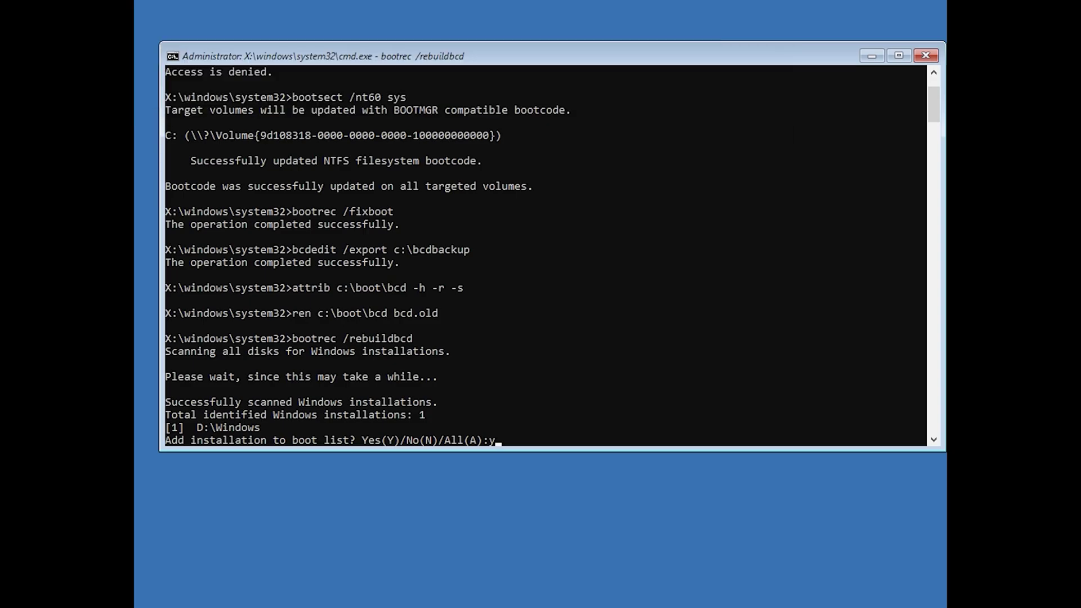
key("Return")
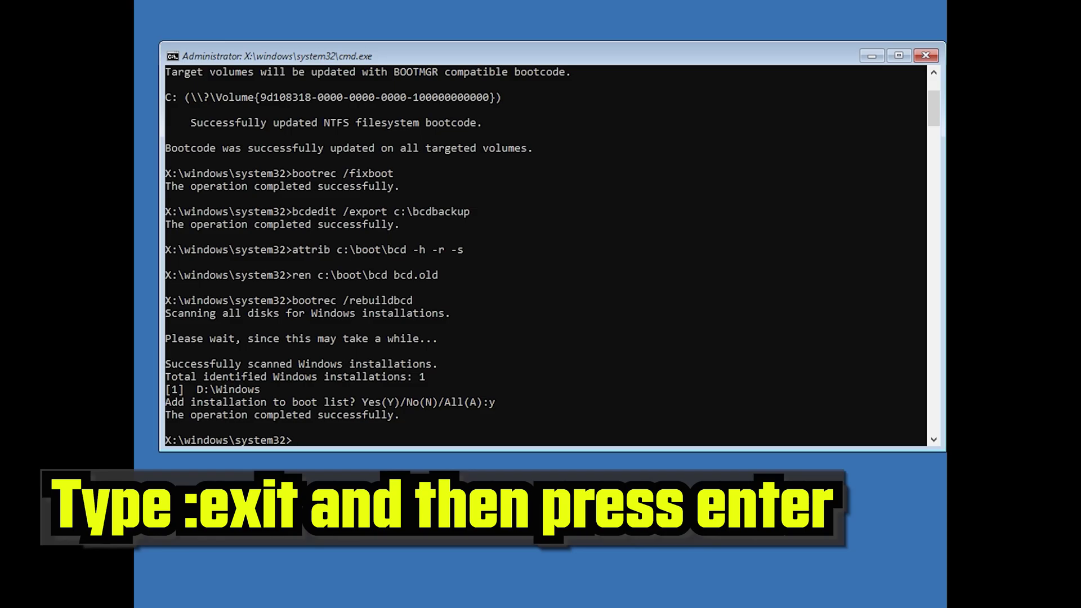
type("exit")
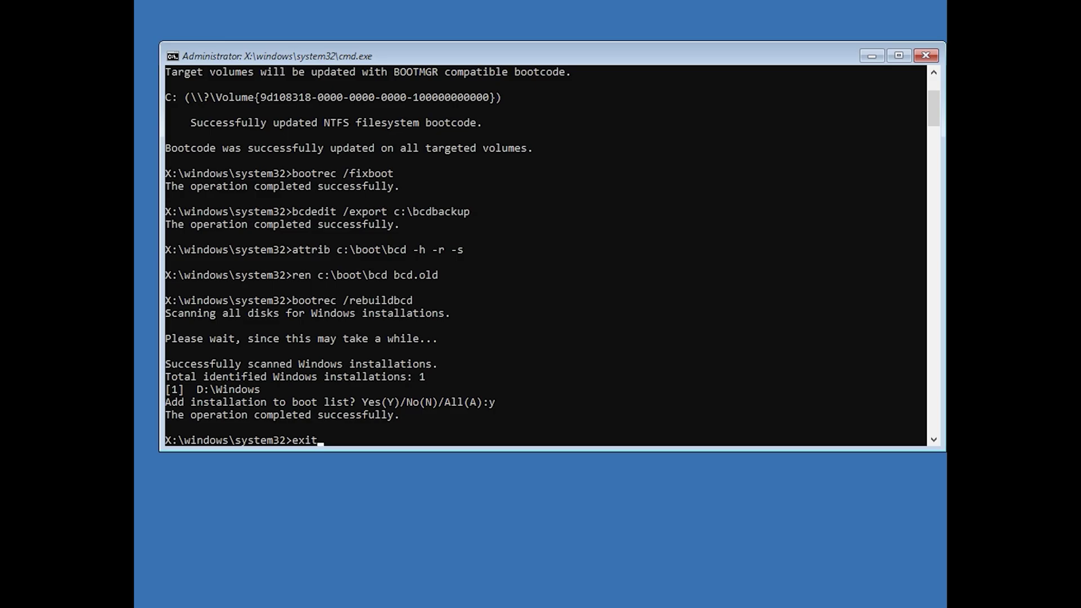
key("Return")
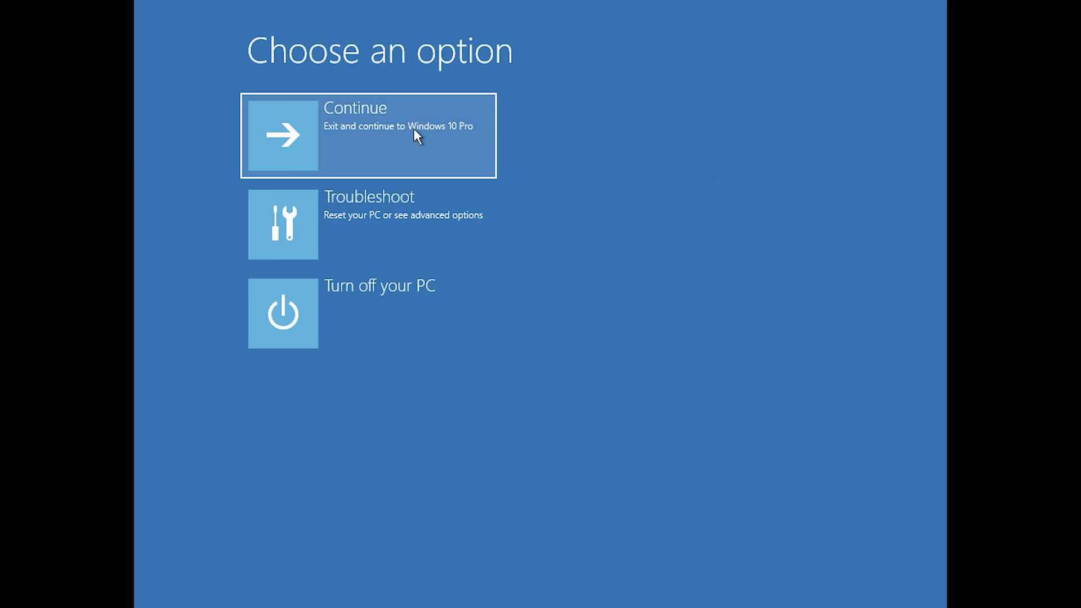
Step: Test-boot Windows, then launch System Restore from Troubleshoot > Advanced options
left_click(414, 129)
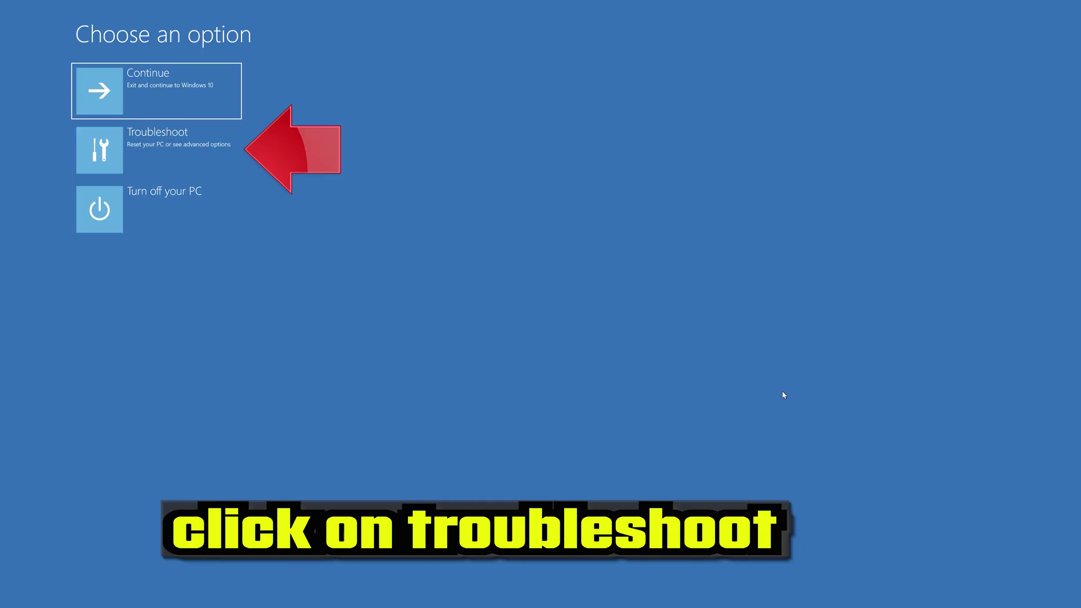
left_click(160, 161)
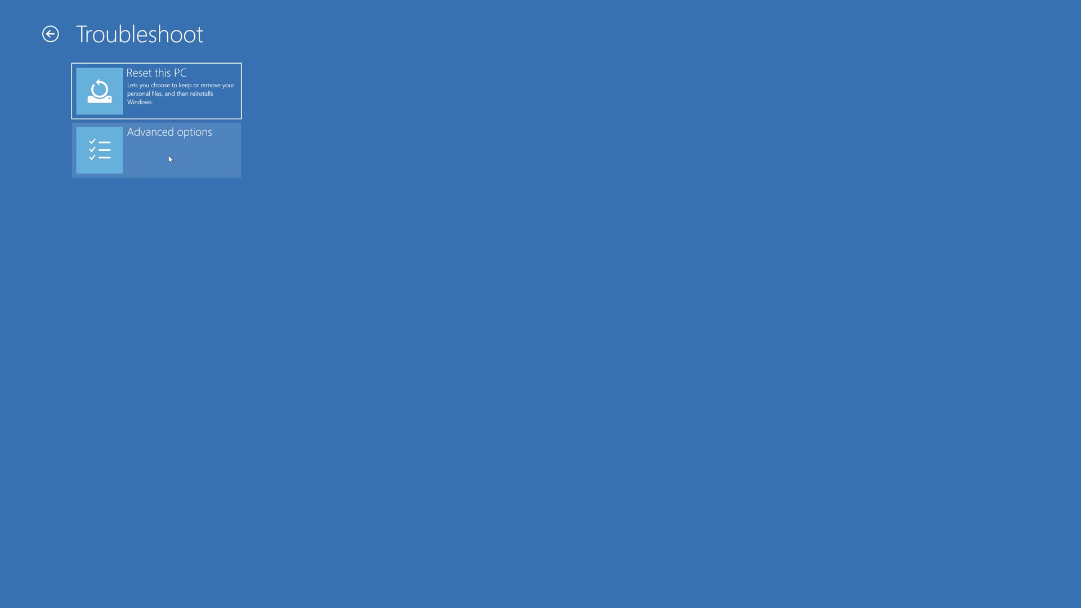
left_click(169, 160)
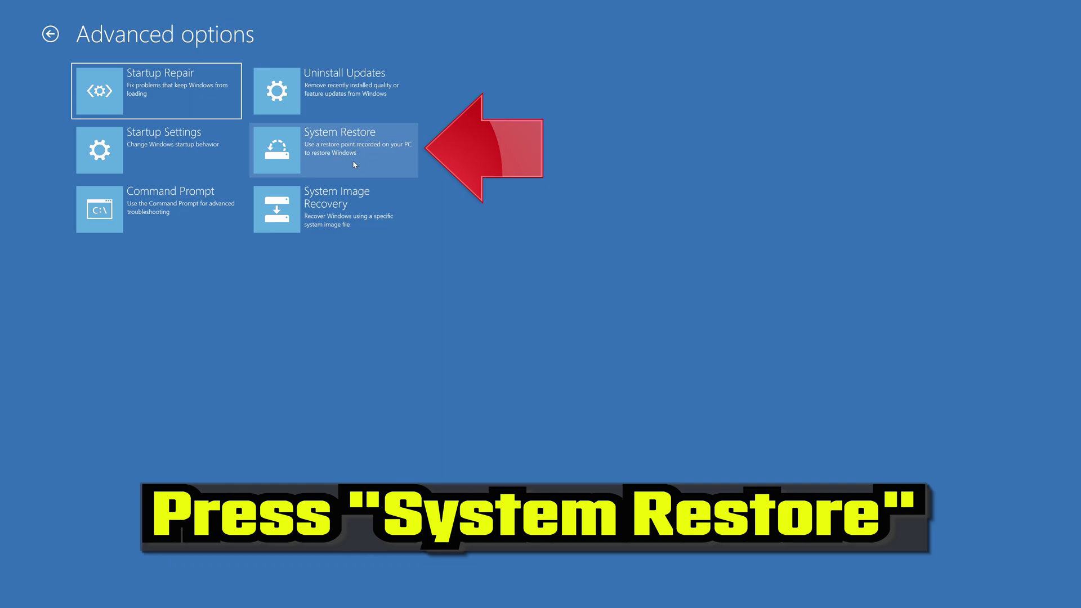
left_click(356, 165)
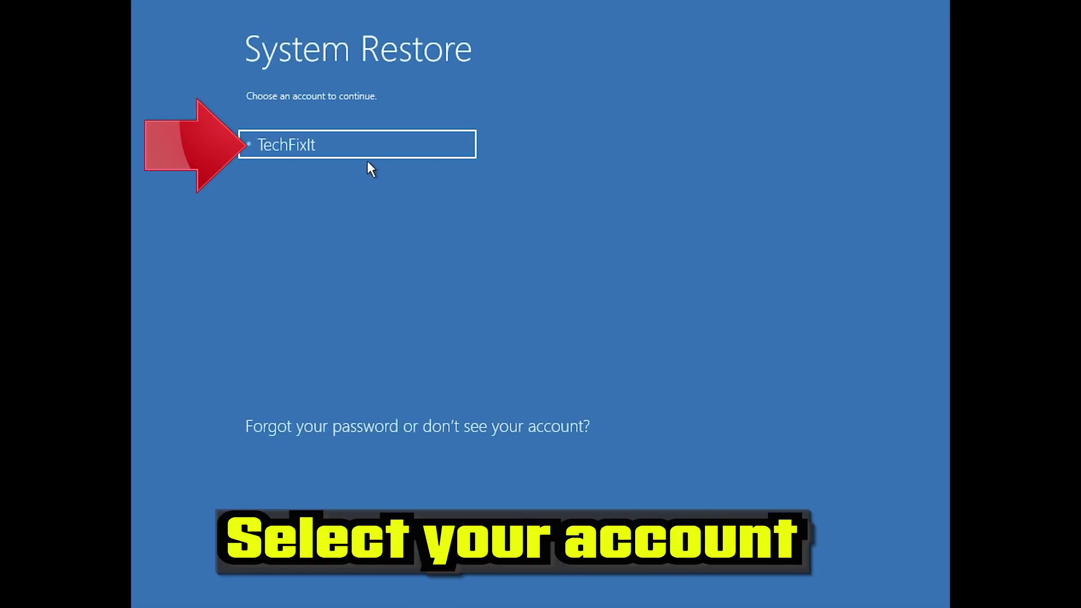
Step: Sign in with the account and restore from the 1/10/2020 12:21:42 AM manual restore point
left_click(368, 144)
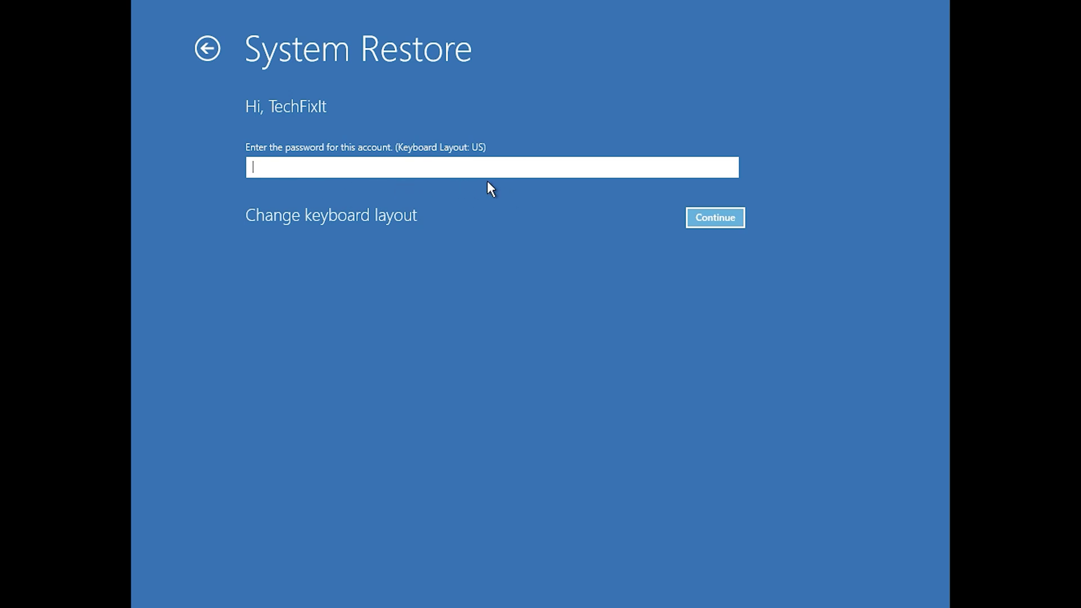
left_click(702, 219)
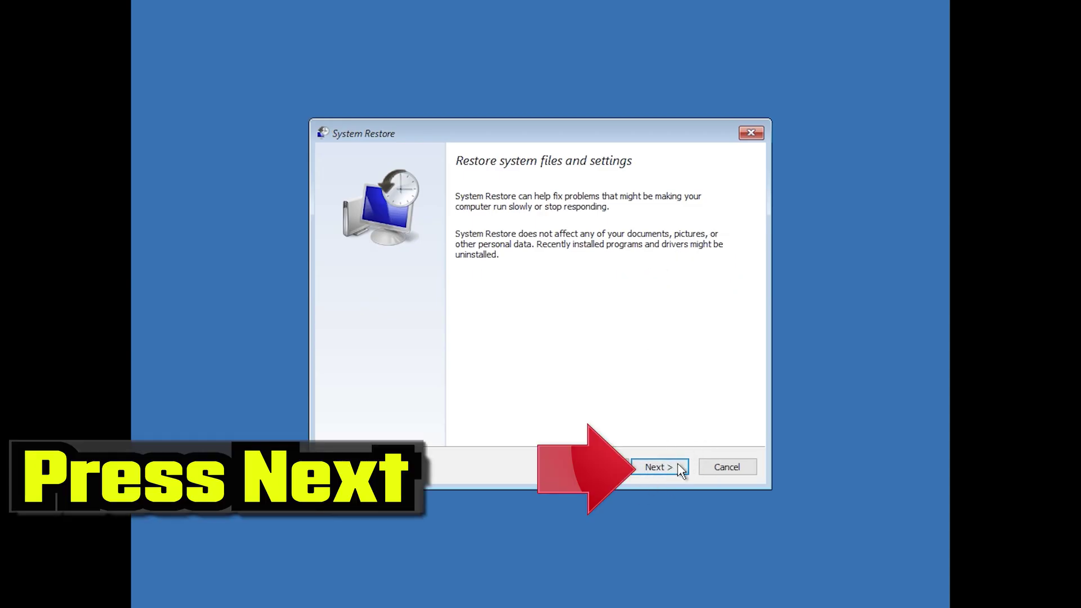
left_click(661, 469)
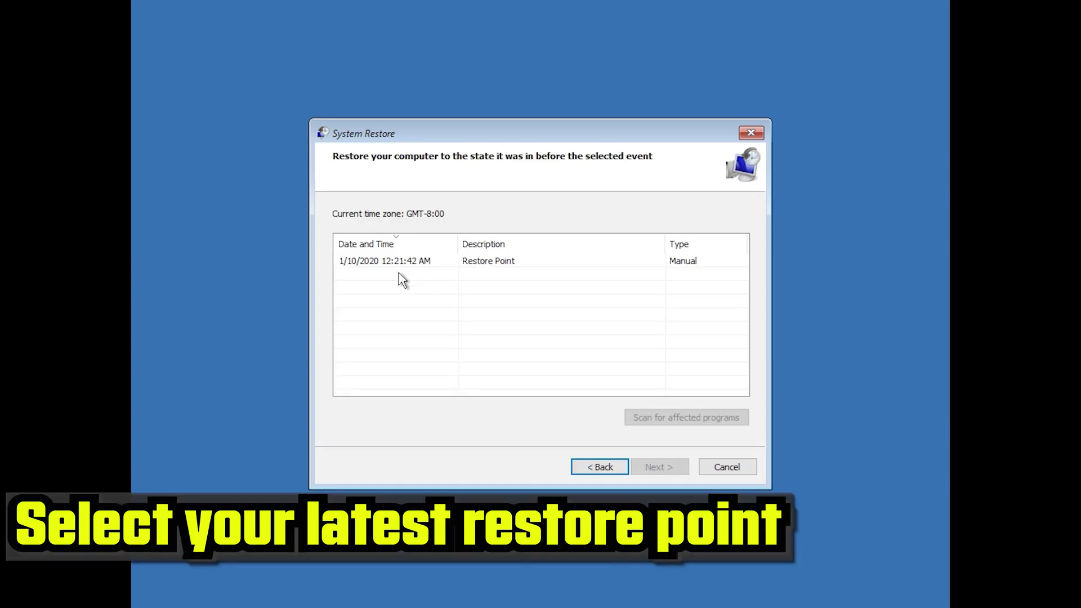
left_click(386, 262)
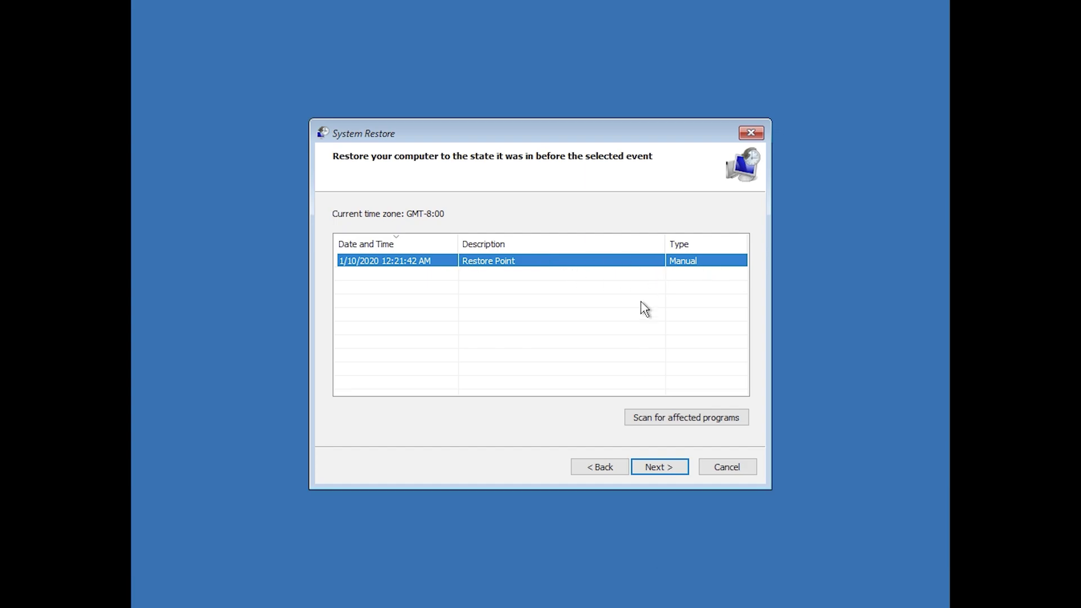
left_click(663, 474)
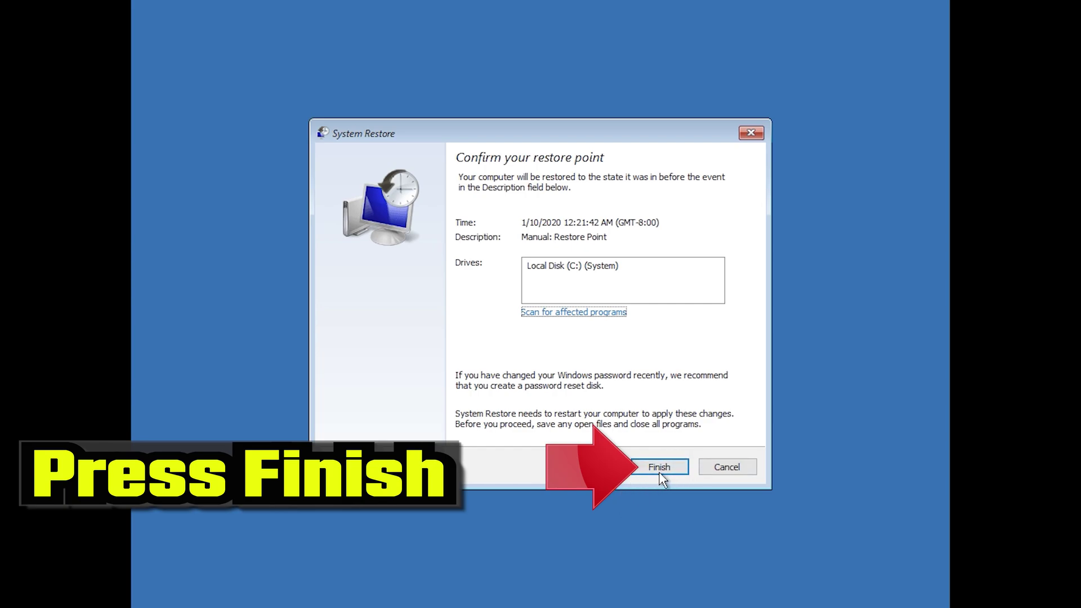
left_click(660, 473)
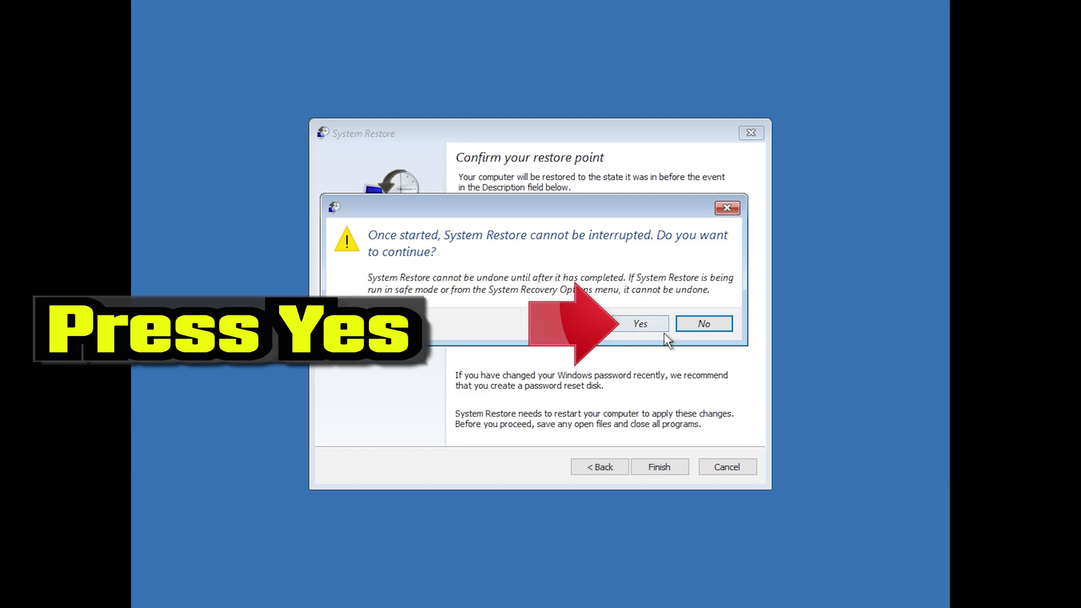
left_click(639, 327)
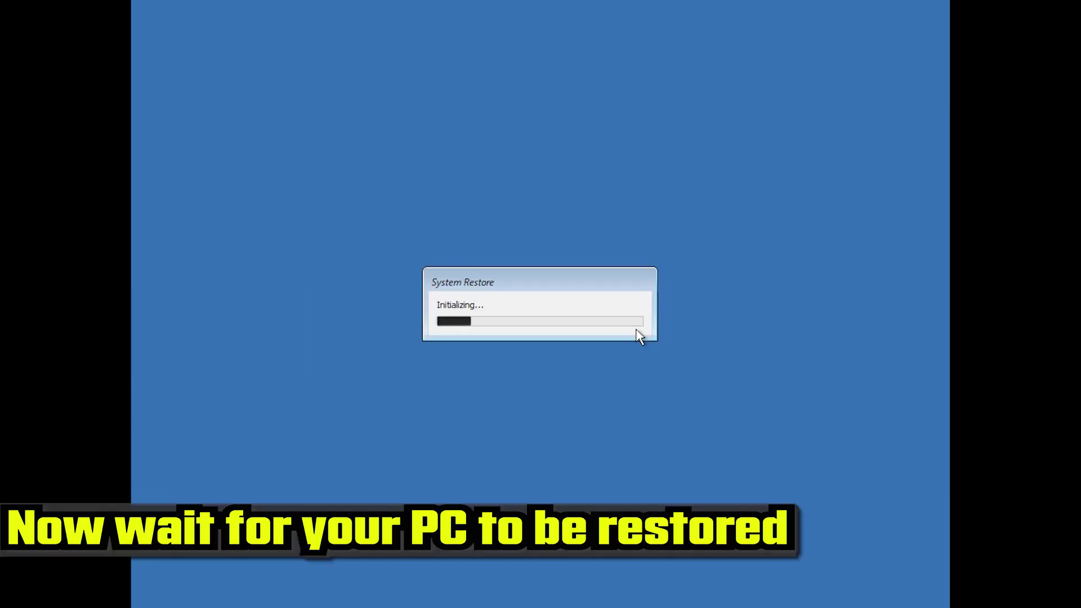